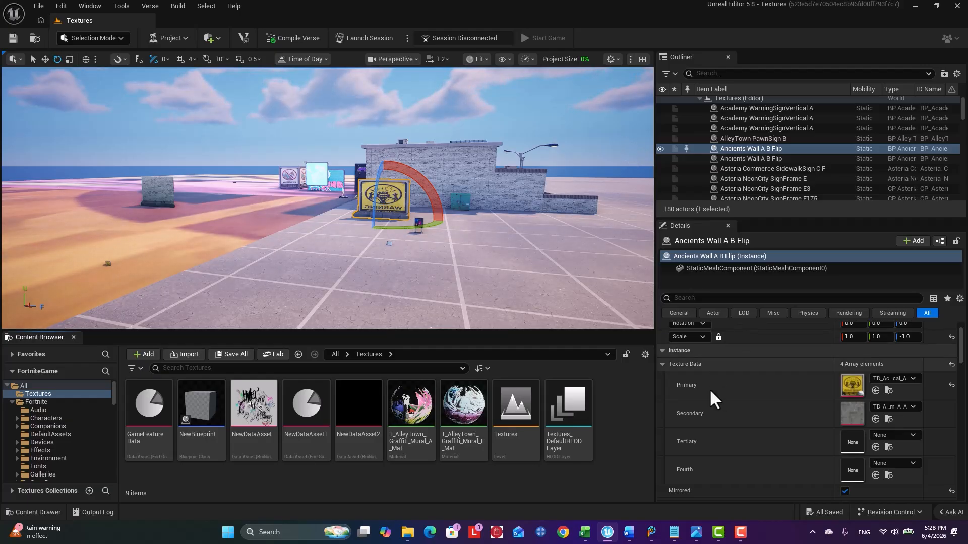
Create a Blueprint Class in the Textures folder with Building Prop as its parent class and open it for editing
{"action": "right_click", "coordinate": [624, 406]}
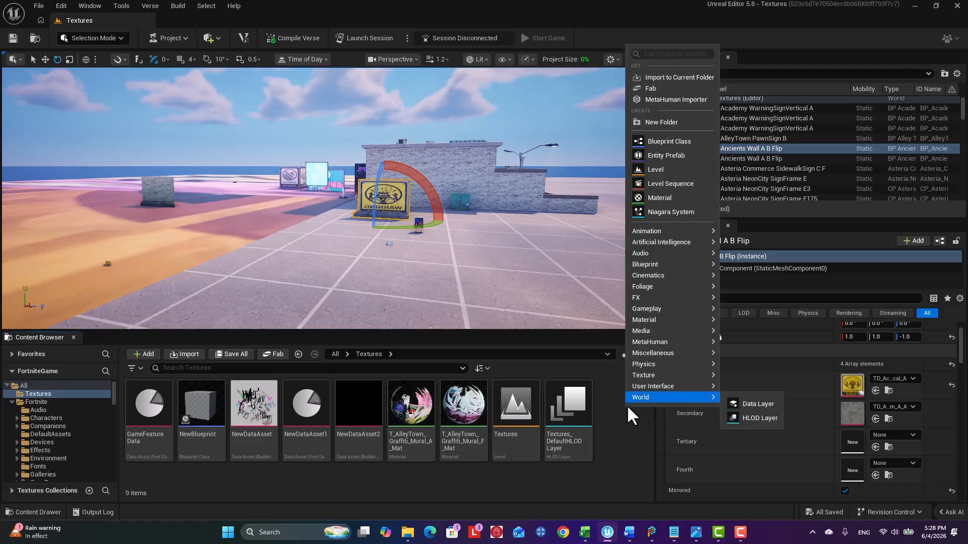
{"action": "mouse_move", "coordinate": [654, 264]}
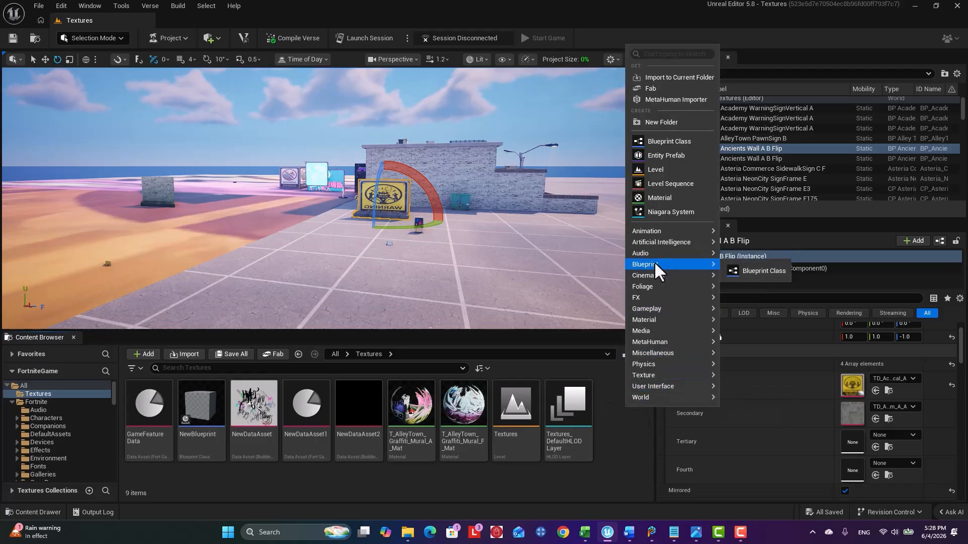
{"action": "left_click", "coordinate": [747, 269]}
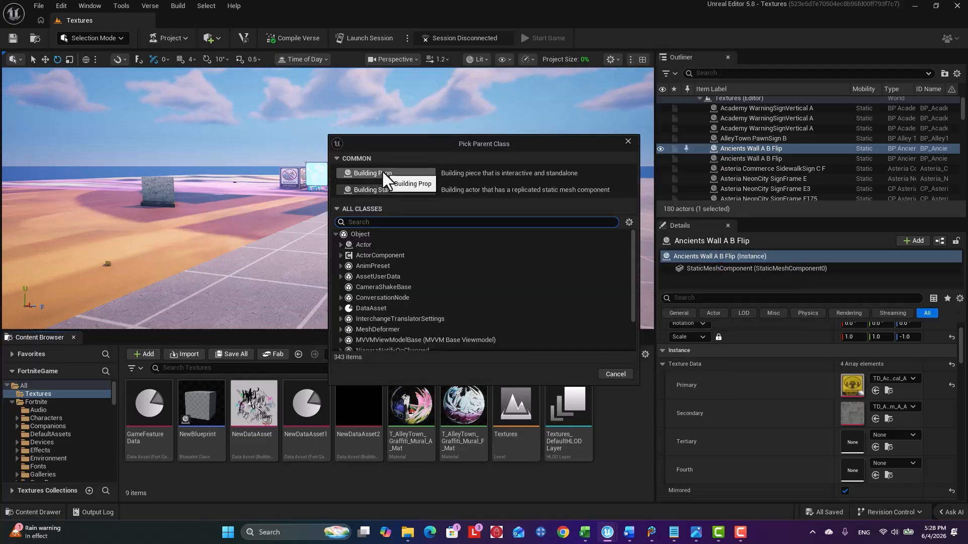
{"action": "left_click", "coordinate": [382, 173]}
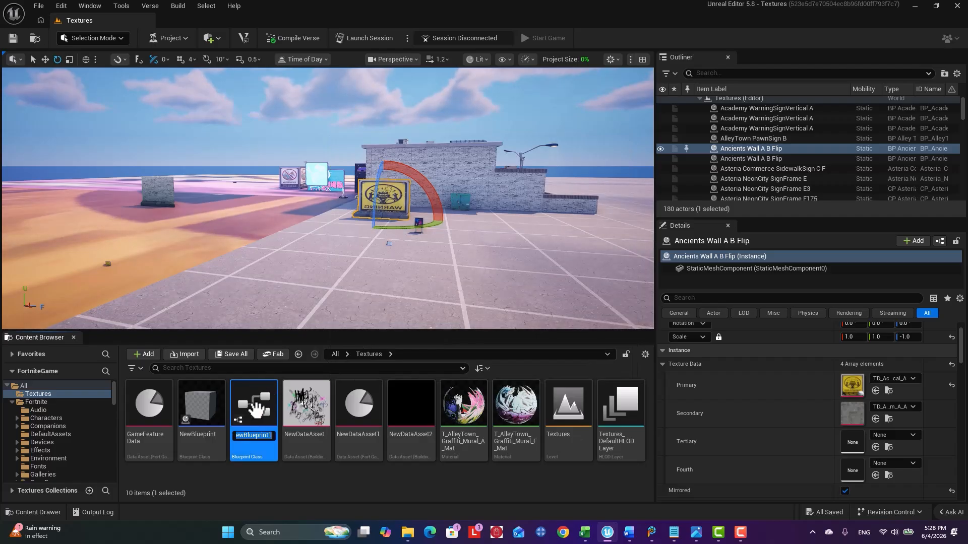
{"action": "double_click", "coordinate": [241, 394]}
Assign the Cube mesh to the blueprint's Static Mesh Component and compile the blueprint
{"action": "left_click", "coordinate": [58, 99]}
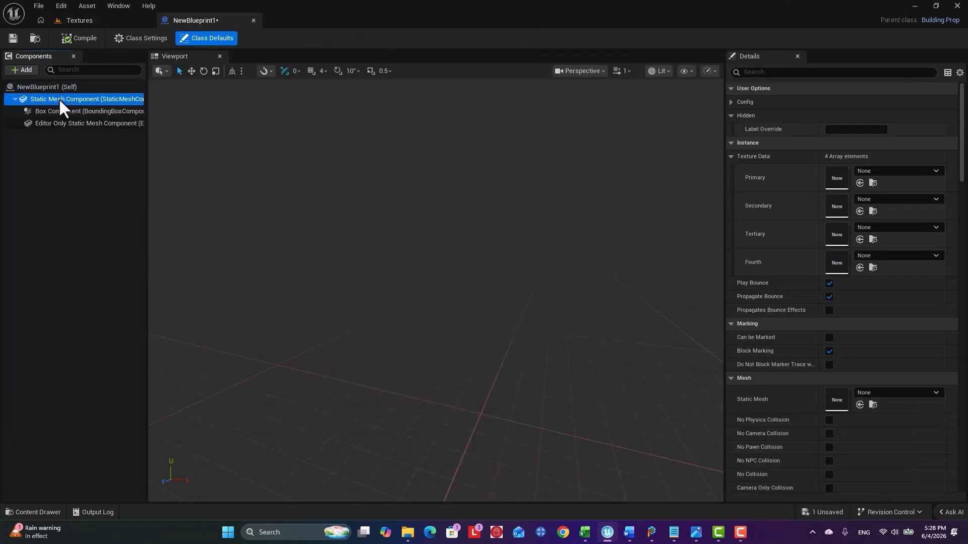
{"action": "left_click", "coordinate": [935, 171]}
{"action": "scroll", "coordinate": [866, 301], "scroll_direction": "down", "scroll_amount": 5}
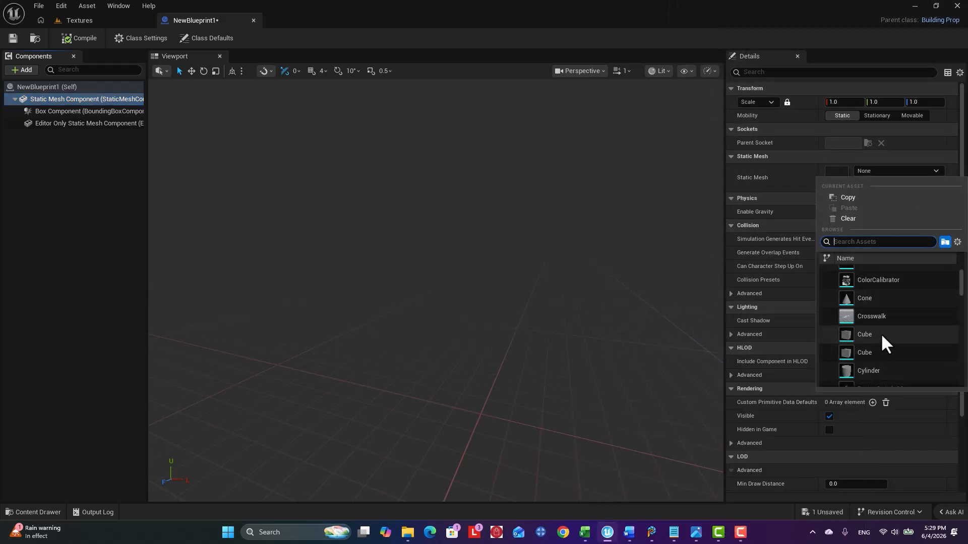
{"action": "left_click", "coordinate": [881, 333]}
{"action": "key", "text": "f"}
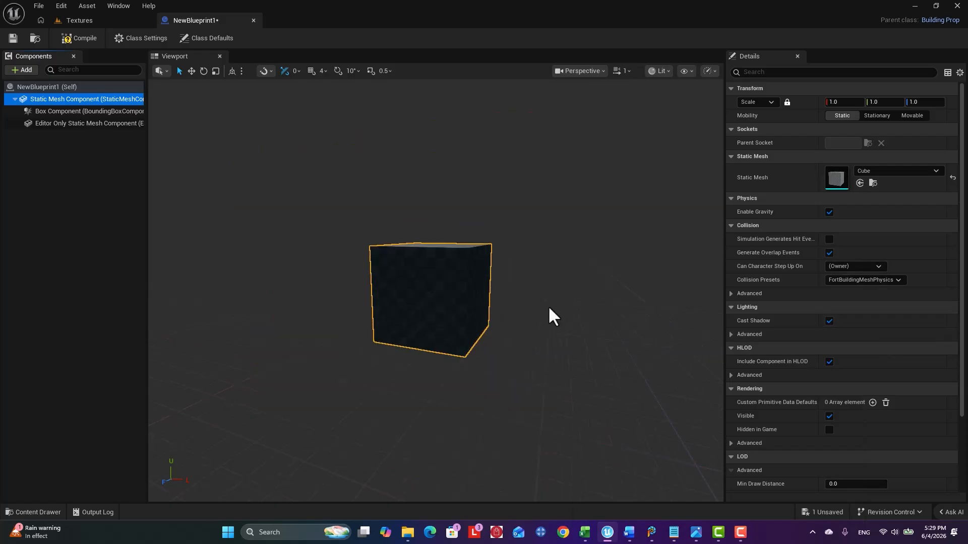
{"action": "left_click", "coordinate": [73, 40]}
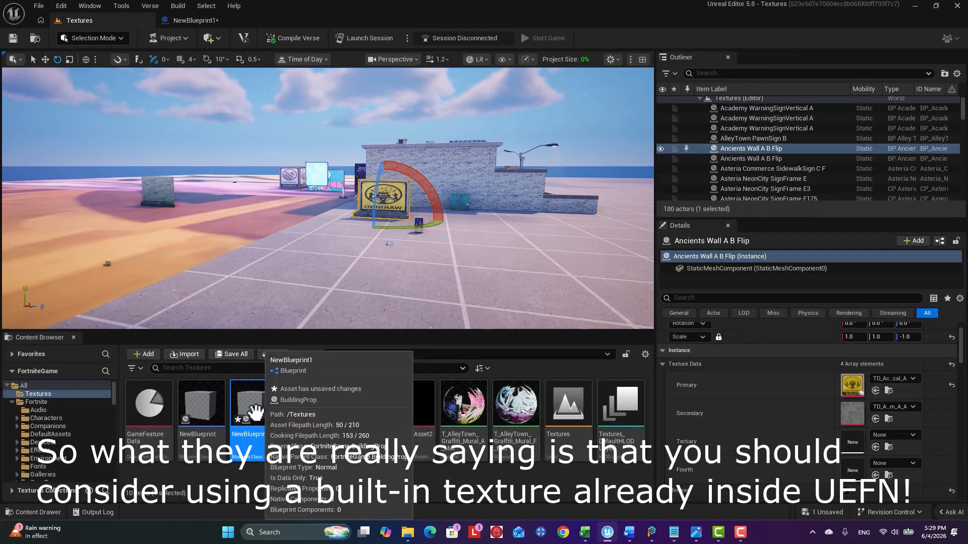
Place NewBlueprint1 in the level beside the warning sign and scale it uniformly to 5
{"action": "left_click_drag", "start_coordinate": [254, 404], "coordinate": [451, 183]}
{"action": "key", "text": "w"}
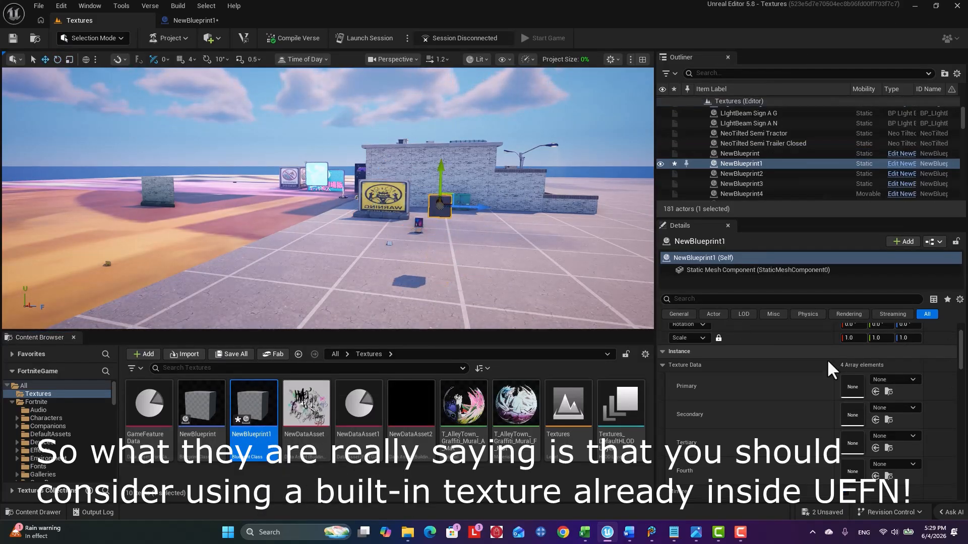
{"action": "left_click", "coordinate": [877, 338]}
{"action": "type", "text": "5"}
{"action": "key", "text": "Return"}
{"action": "scroll", "coordinate": [832, 346], "scroll_direction": "down", "scroll_amount": 1}
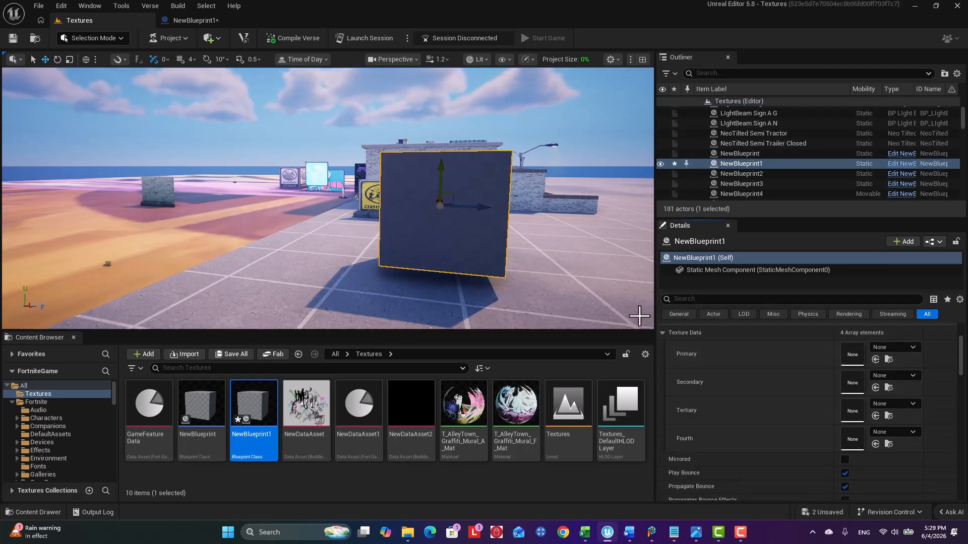
{"action": "scroll", "coordinate": [601, 307], "scroll_direction": "up", "scroll_amount": 3}
{"action": "scroll", "coordinate": [600, 307], "scroll_direction": "down", "scroll_amount": 2}
{"action": "scroll", "coordinate": [805, 370], "scroll_direction": "up", "scroll_amount": 2}
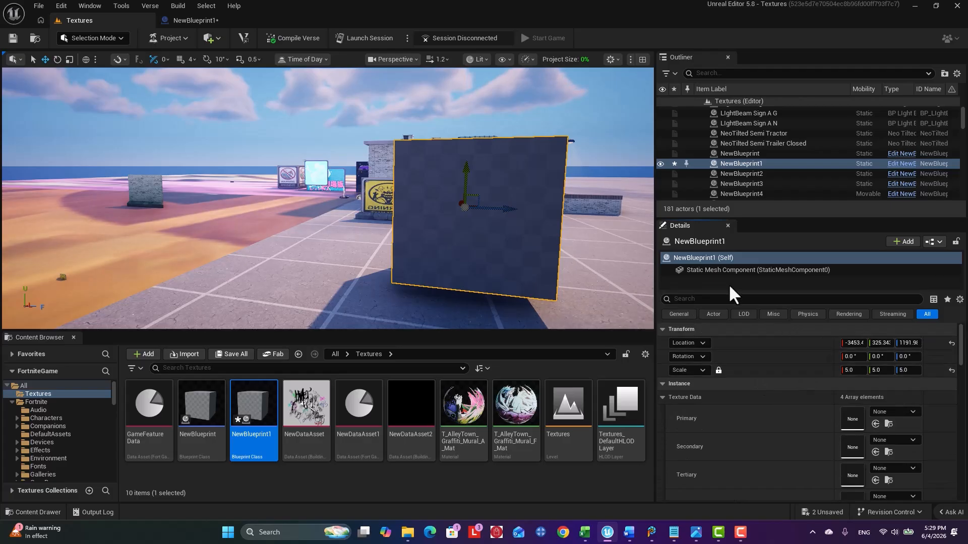
Check the Element 0 material choices of the cube's Static Mesh Component, and return to the actor's own Texture Data slots
{"action": "left_click", "coordinate": [718, 271]}
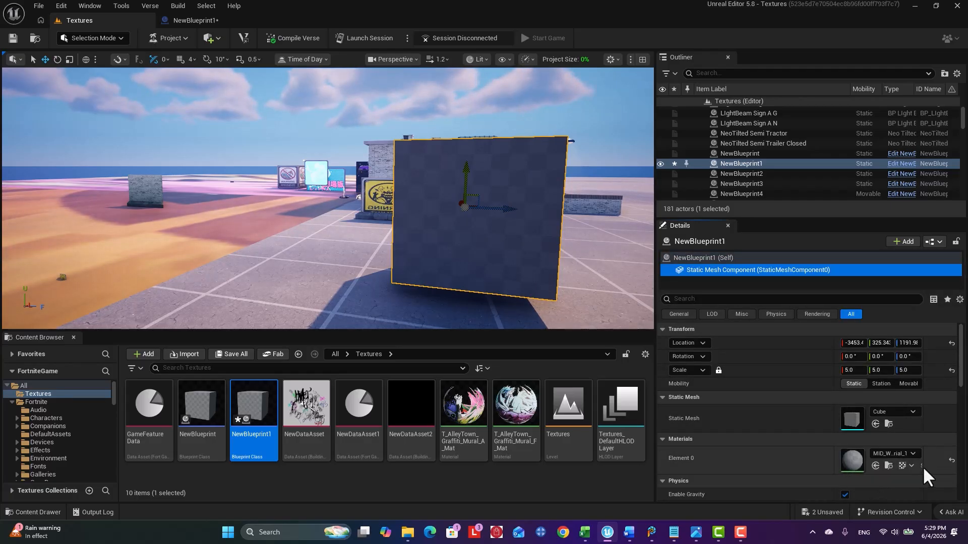
{"action": "left_click", "coordinate": [912, 453]}
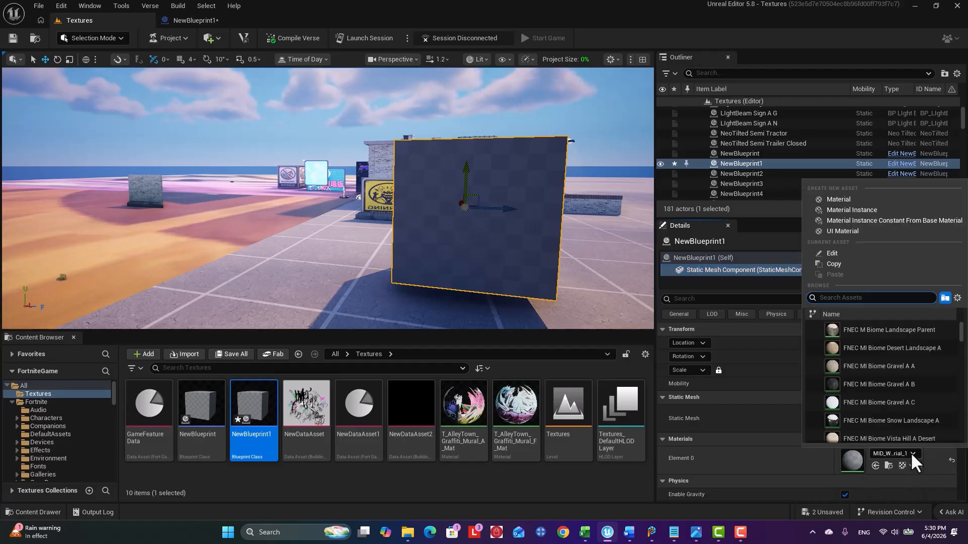
{"action": "left_click", "coordinate": [711, 258]}
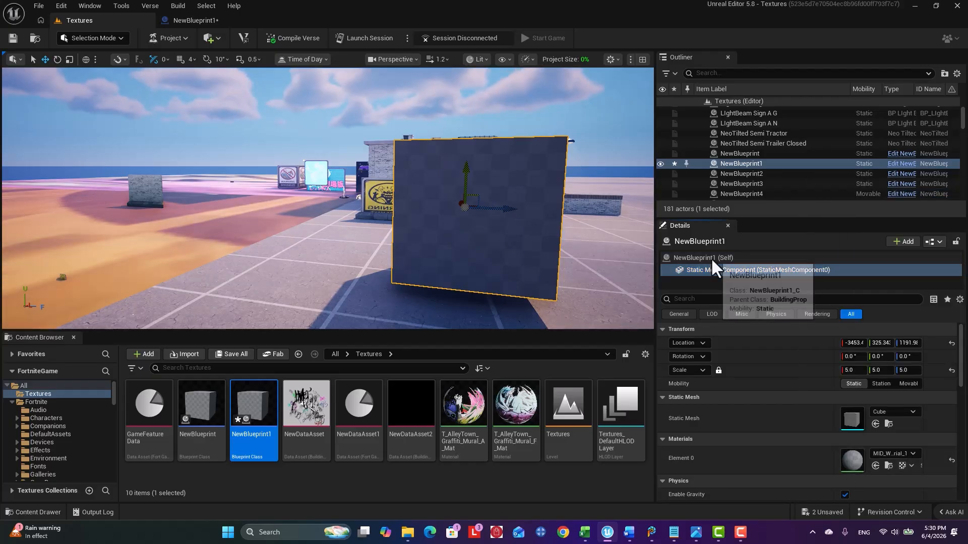
{"action": "left_click", "coordinate": [710, 258]}
{"action": "scroll", "coordinate": [734, 441], "scroll_direction": "down", "scroll_amount": 2}
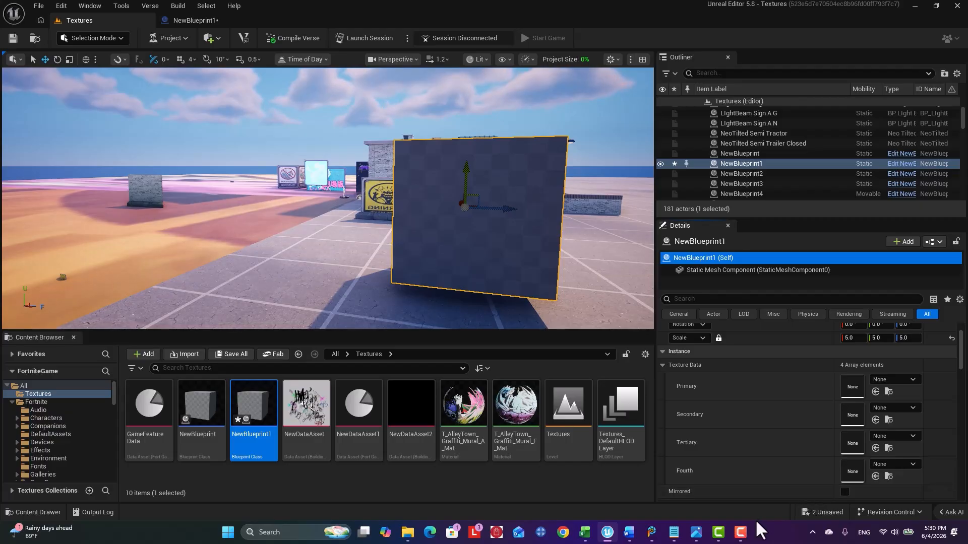
Switch to the Photos screenshot to read the note about BuildingTextureData assets, and return to Unreal Editor
{"action": "mouse_move", "coordinate": [694, 536]}
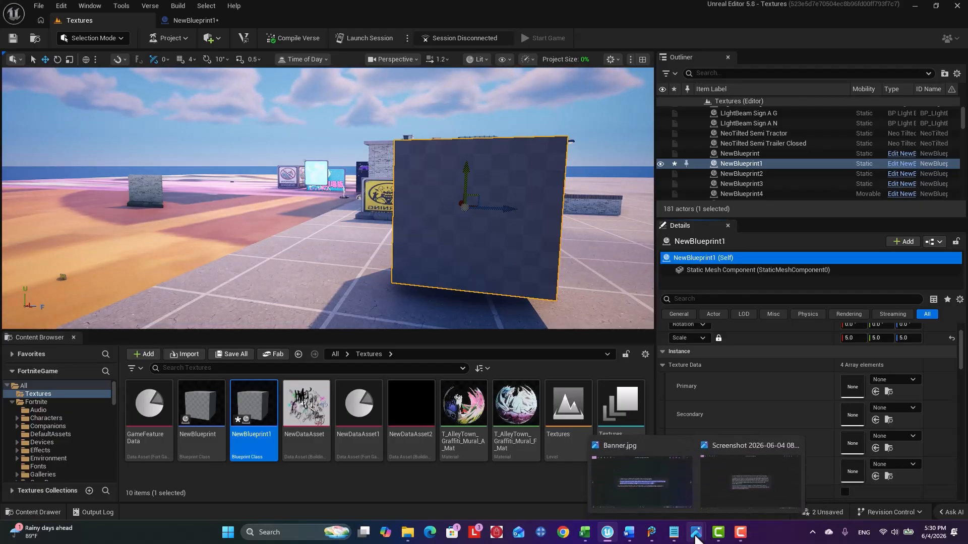
{"action": "left_click", "coordinate": [726, 497]}
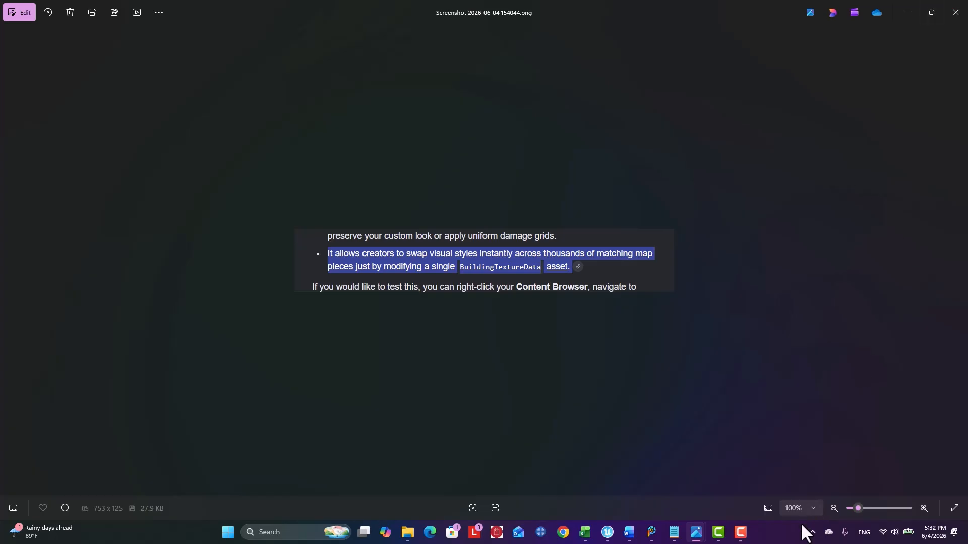
{"action": "left_click", "coordinate": [607, 533]}
{"action": "scroll", "coordinate": [496, 133], "scroll_direction": "down", "scroll_amount": 2}
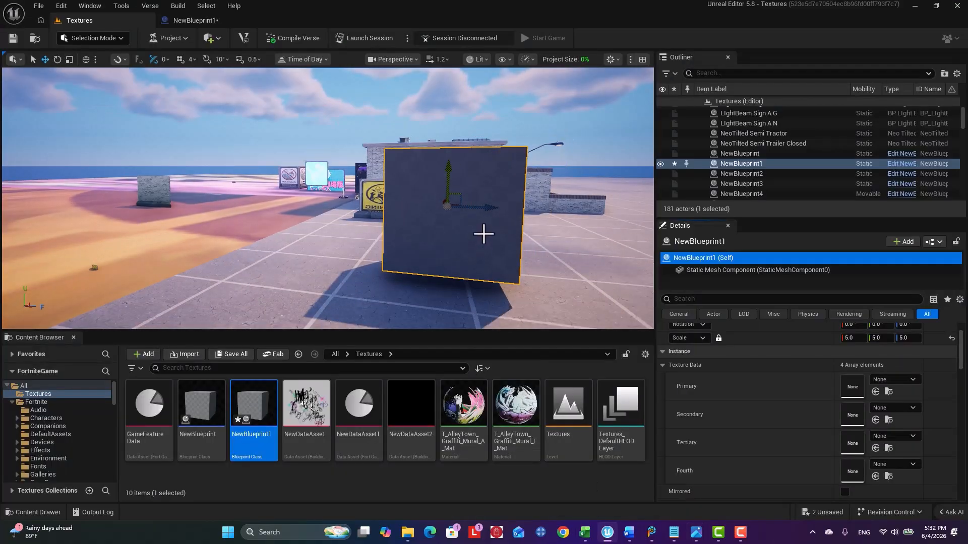
{"action": "scroll", "coordinate": [483, 234], "scroll_direction": "down", "scroll_amount": 1}
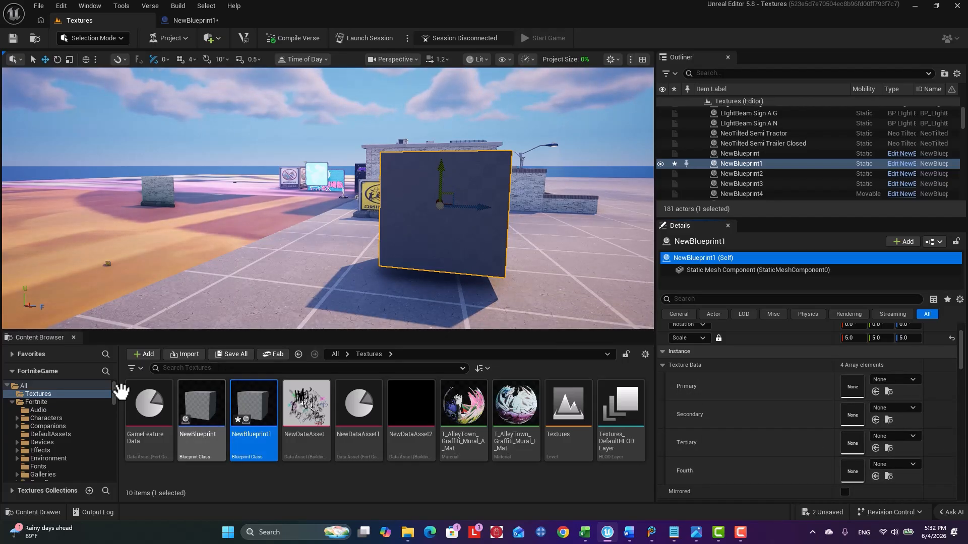
Open the Fortnite asset folder and copy the Primary texture data of the Agency Embossed Wall Crn 02
{"action": "left_click", "coordinate": [36, 401]}
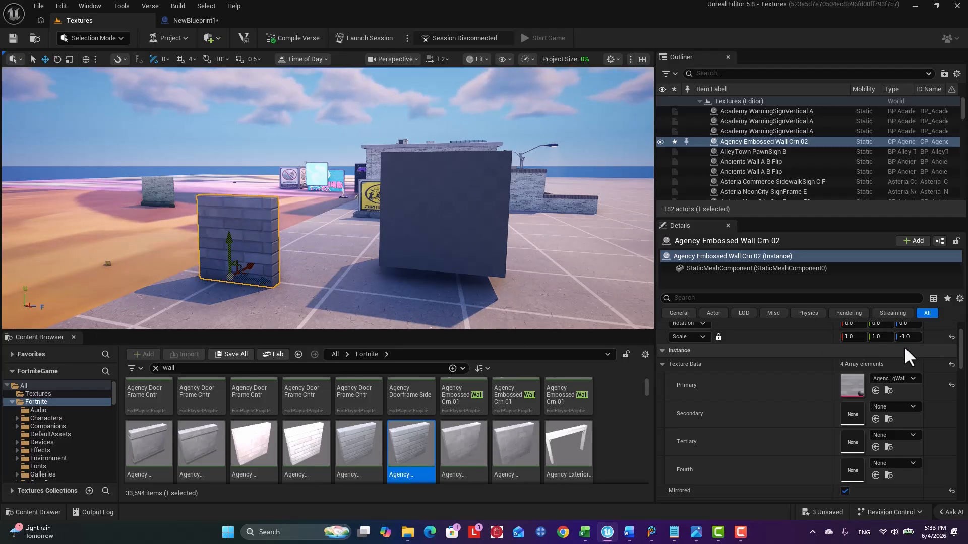
{"action": "right_click", "coordinate": [855, 383]}
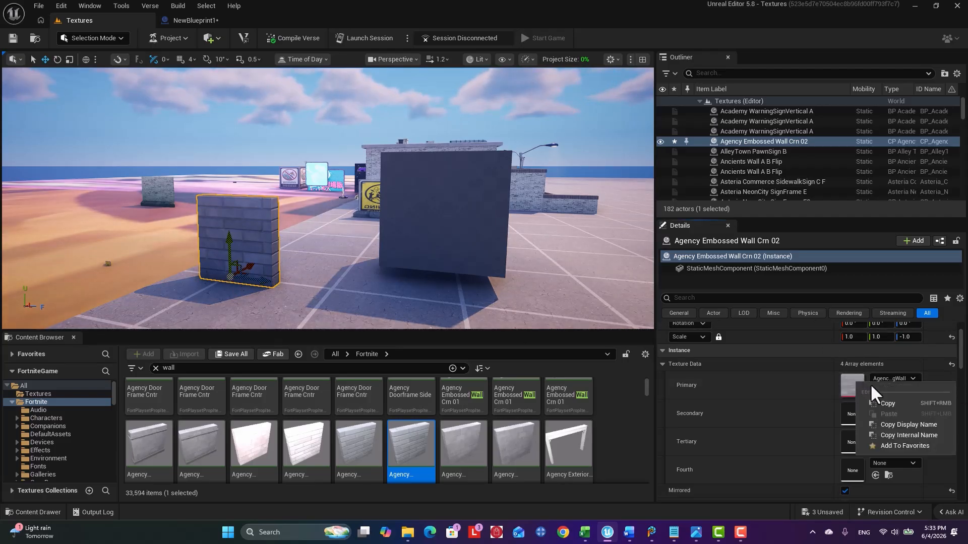
{"action": "left_click", "coordinate": [891, 402]}
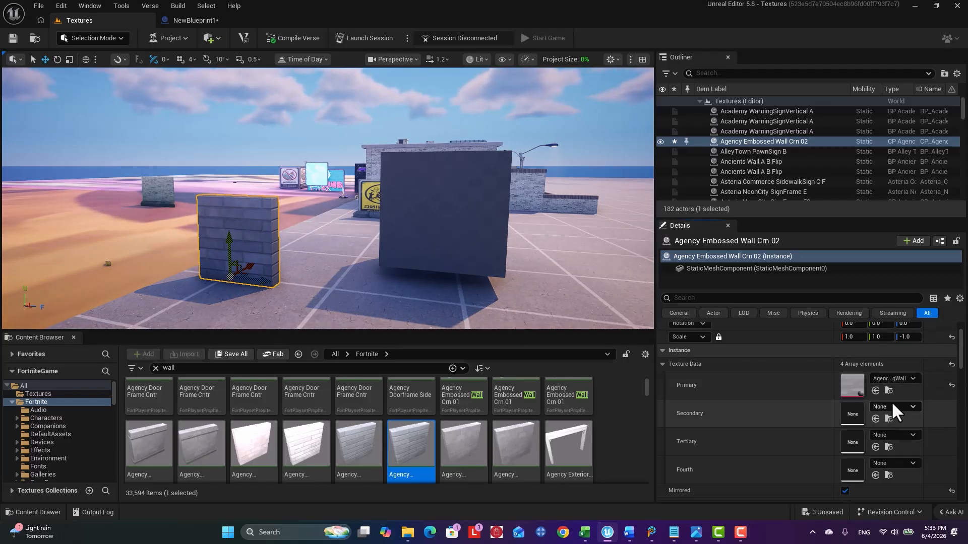
Paste the copied brick wall texture data into the cube's Primary Texture Data slot
{"action": "left_click", "coordinate": [433, 214]}
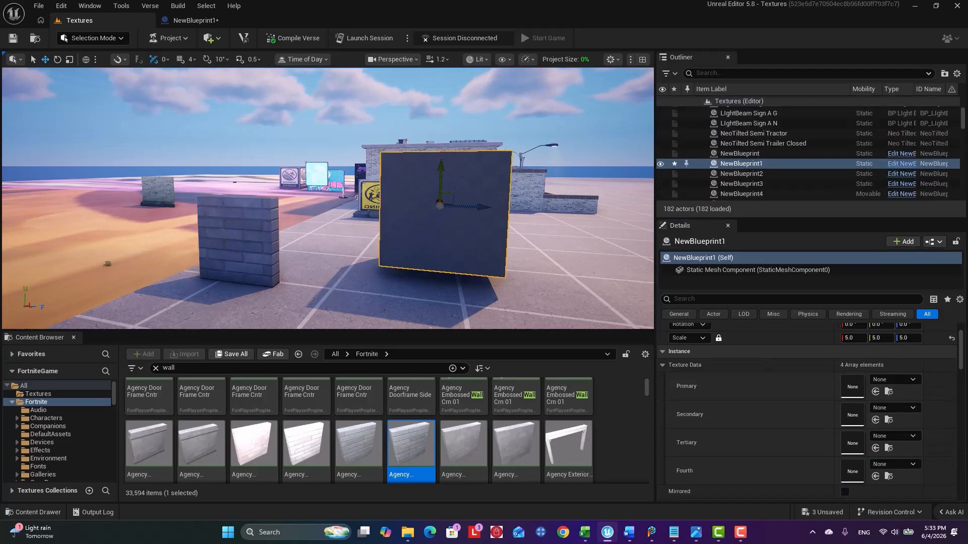
{"action": "right_click", "coordinate": [849, 383]}
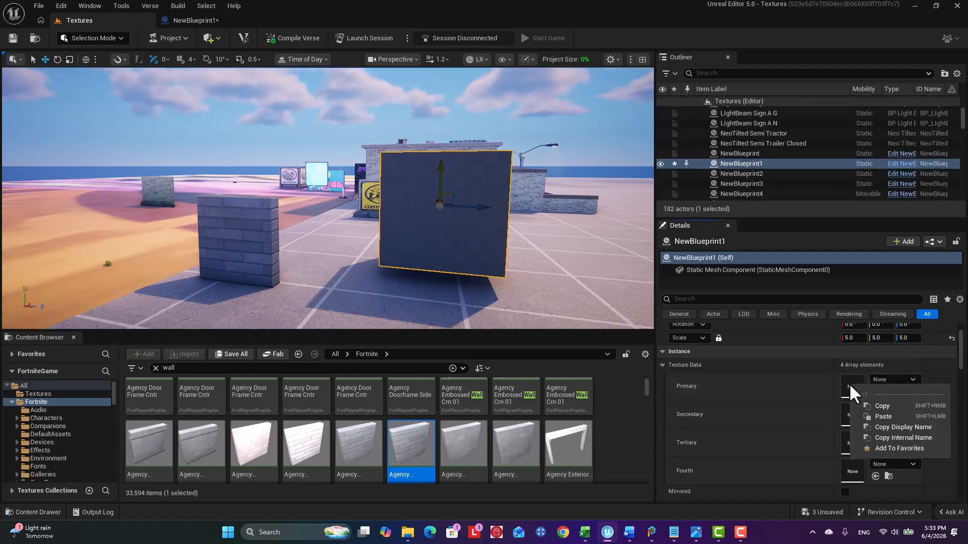
{"action": "left_click", "coordinate": [882, 415]}
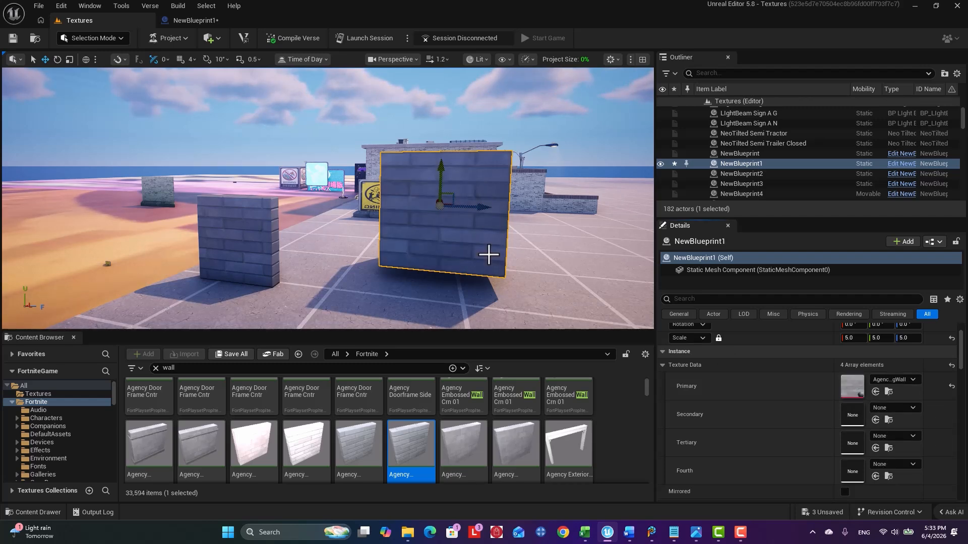
{"action": "right_click_drag", "start_coordinate": [489, 255], "coordinate": [424, 213]}
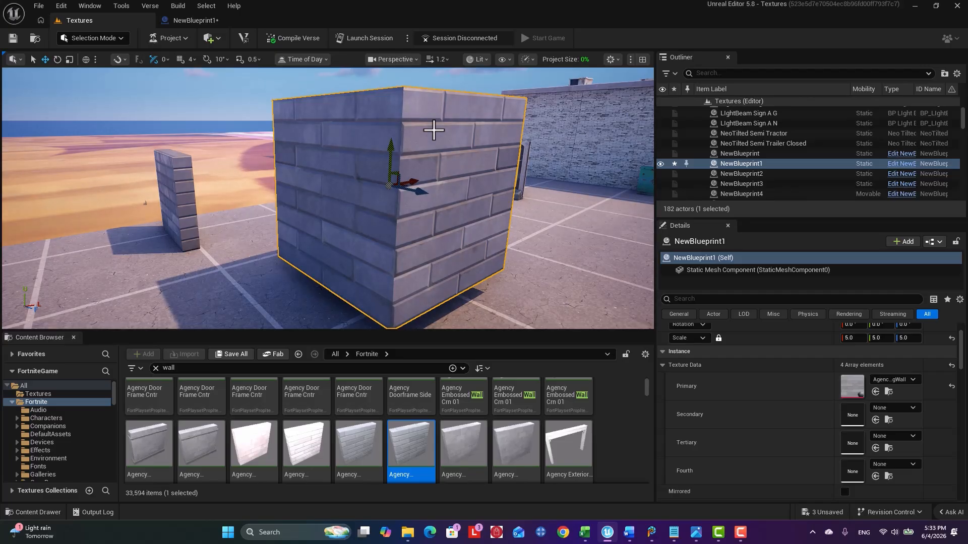
Copy the Primary texture data of the yellow warning sign, Ancients Wall A B Flip
{"action": "key", "text": "w"}
{"action": "right_click_drag", "start_coordinate": [470, 157], "coordinate": [529, 151]}
{"action": "right_click_drag", "start_coordinate": [364, 191], "coordinate": [434, 191]}
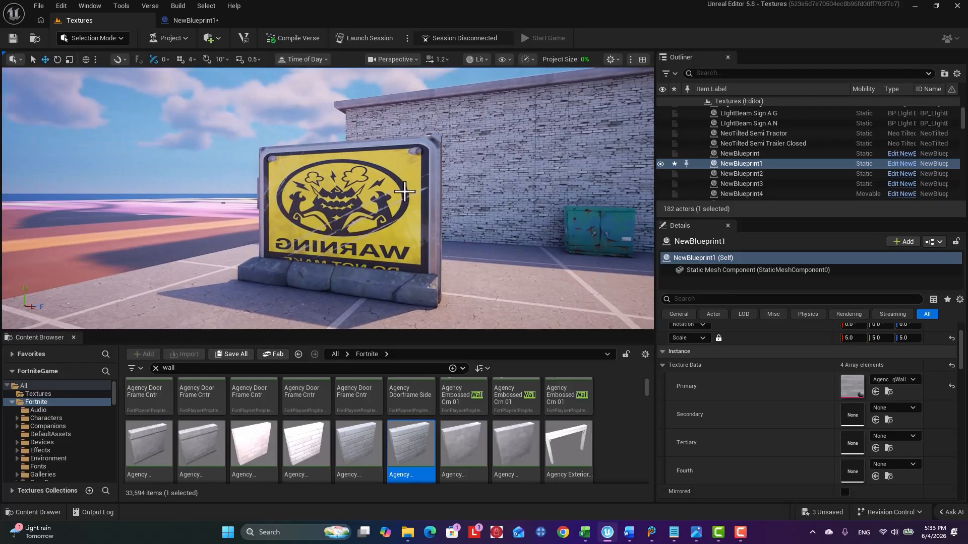
{"action": "left_click", "coordinate": [435, 191]}
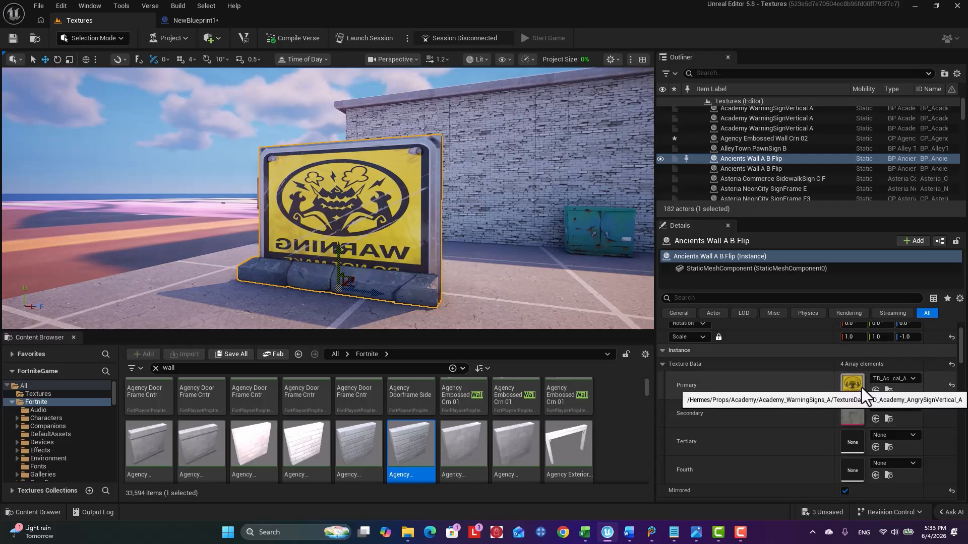
{"action": "right_click", "coordinate": [857, 386]}
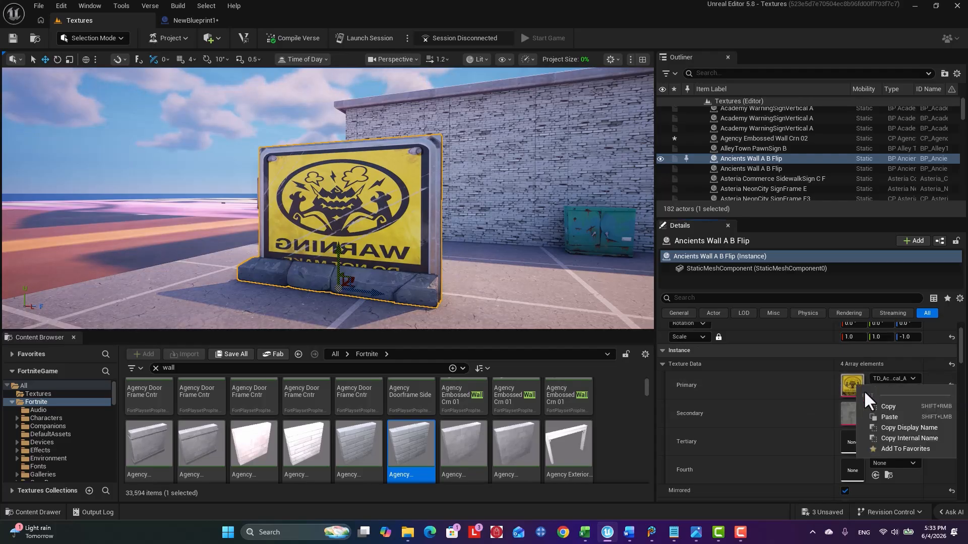
{"action": "left_click", "coordinate": [887, 406]}
{"action": "mouse_move", "coordinate": [561, 227]}
{"action": "right_mouse_down"}
{"action": "mouse_move", "coordinate": [151, 227]}
{"action": "mouse_move", "coordinate": [561, 221]}
{"action": "right_mouse_up"}
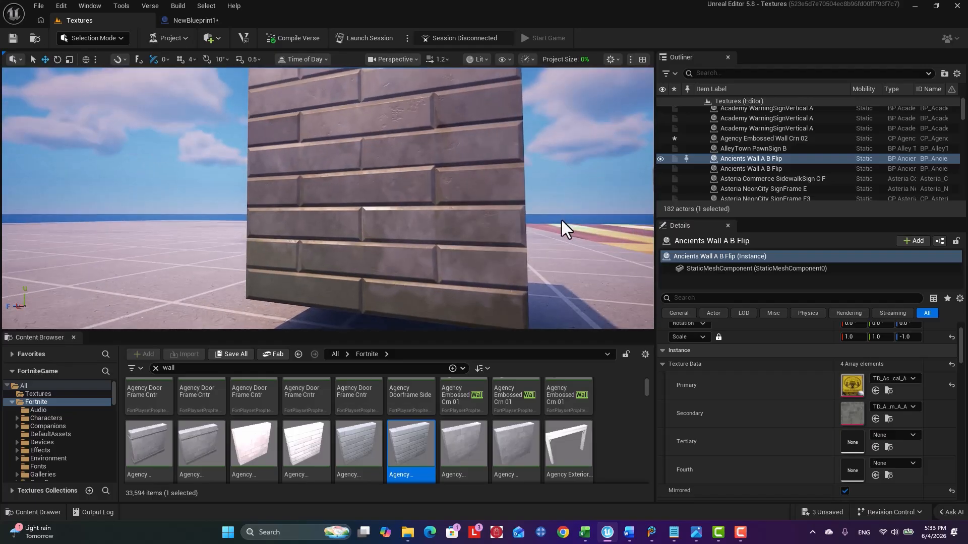
Paste the warning sign texture data into the cube's Primary Texture Data slot and inspect the cube's faces
{"action": "left_click", "coordinate": [484, 211]}
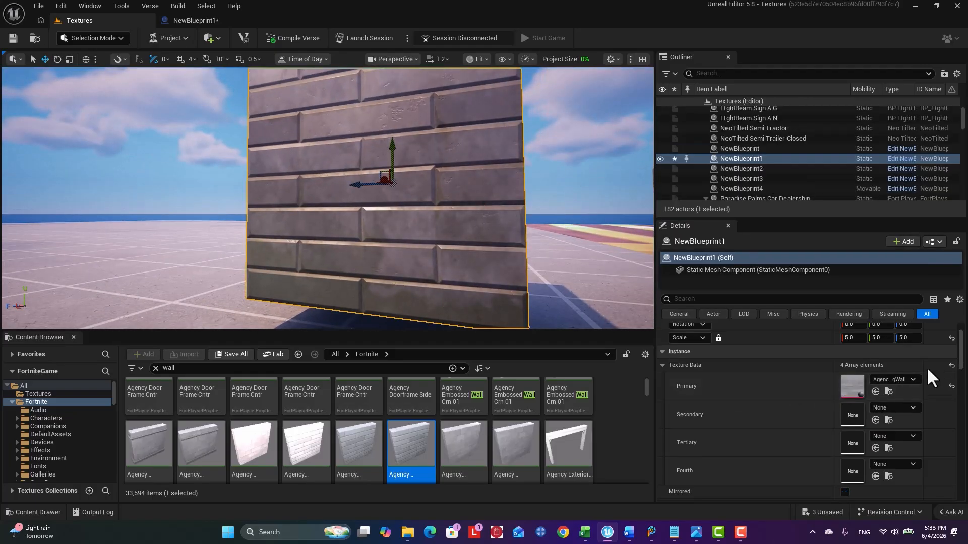
{"action": "right_click", "coordinate": [851, 380]}
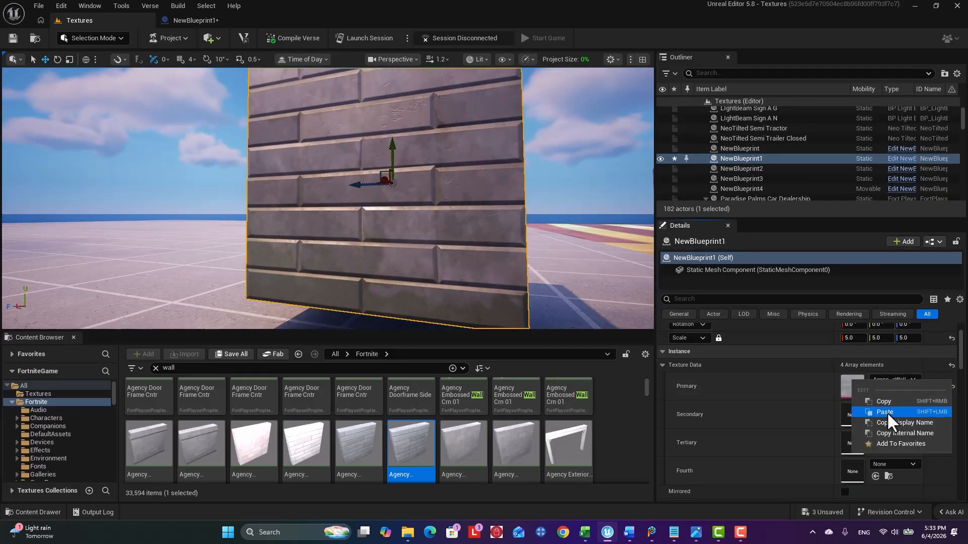
{"action": "left_click", "coordinate": [887, 412]}
{"action": "right_click_drag", "start_coordinate": [597, 244], "coordinate": [524, 244]}
{"action": "key", "text": "s"}
{"action": "key", "text": "w"}
{"action": "key", "text": "d"}
{"action": "key", "text": "s"}
{"action": "key", "text": "w"}
{"action": "key", "text": "s"}
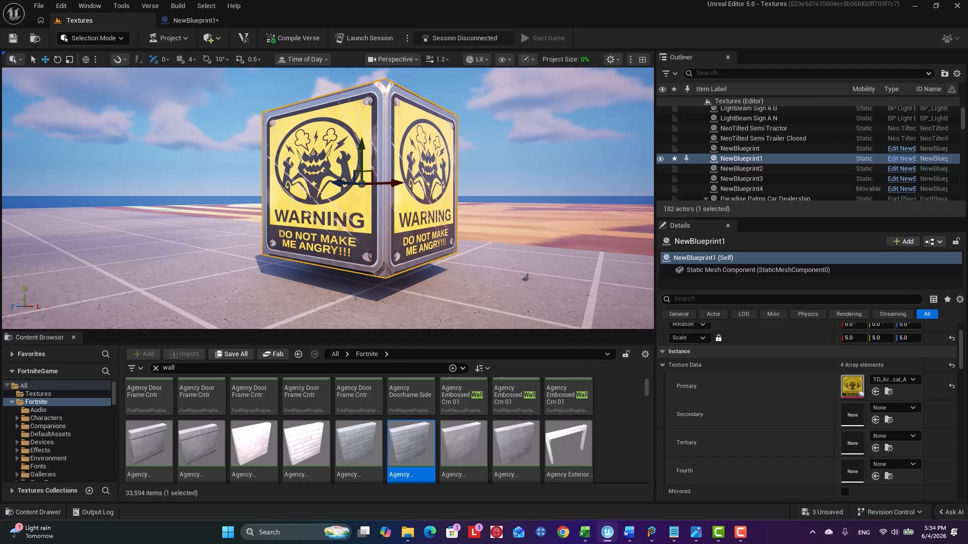
Select the purple Car Stocker C at the car dealership and copy its Primary texture data
{"action": "right_click_drag", "start_coordinate": [524, 245], "coordinate": [817, 257]}
{"action": "key", "text": "d"}
{"action": "key", "text": "a"}
{"action": "key", "text": "w"}
{"action": "key", "text": "w"}
{"action": "key", "text": "w"}
{"action": "right_click_drag", "start_coordinate": [454, 234], "coordinate": [553, 234]}
{"action": "key", "text": "w"}
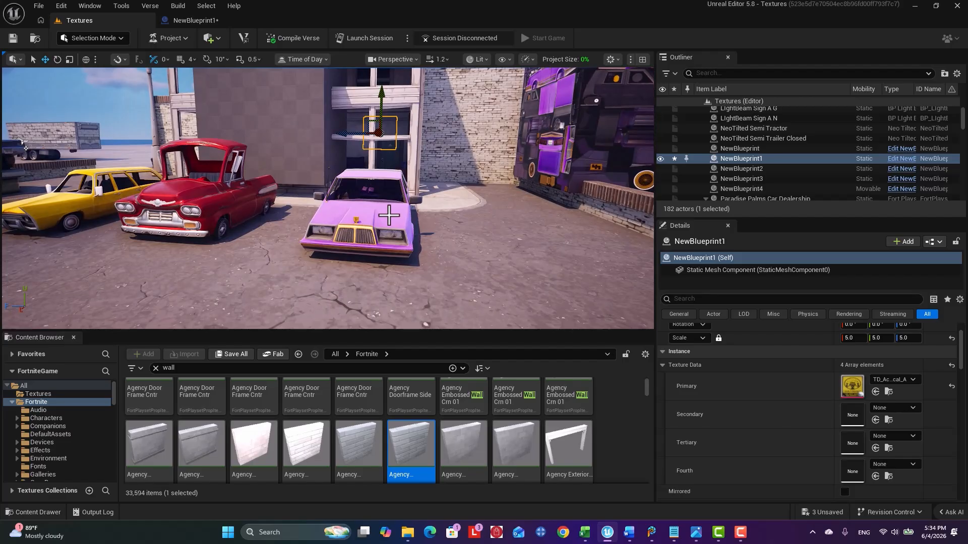
{"action": "left_click", "coordinate": [356, 220]}
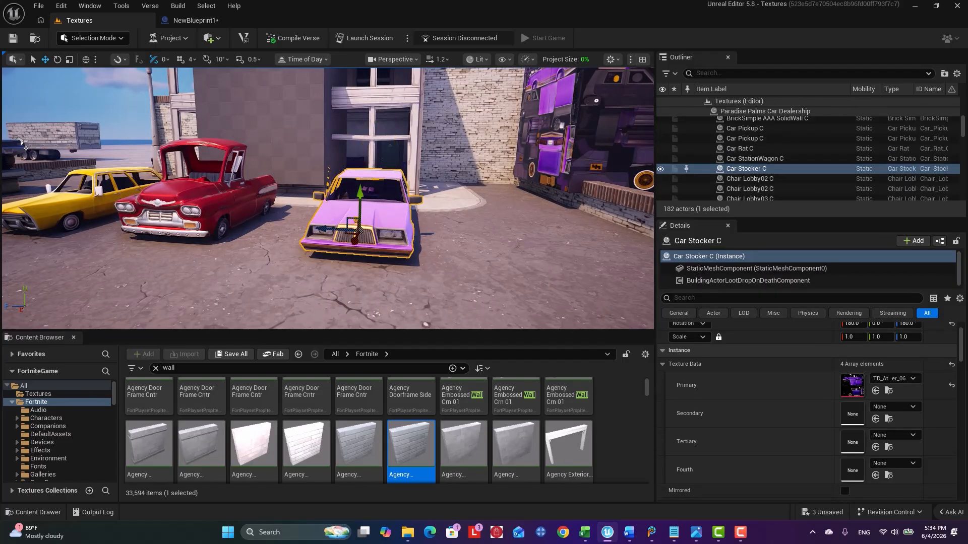
{"action": "right_click", "coordinate": [855, 391]}
{"action": "left_click", "coordinate": [888, 412]}
Paste the purple car texture data into the NewBlueprint1 cube's Primary Texture Data slot and inspect the cube's faces
{"action": "right_click_drag", "start_coordinate": [389, 311], "coordinate": [264, 241]}
{"action": "key", "text": "w"}
{"action": "key", "text": "w"}
{"action": "left_click", "coordinate": [350, 231]}
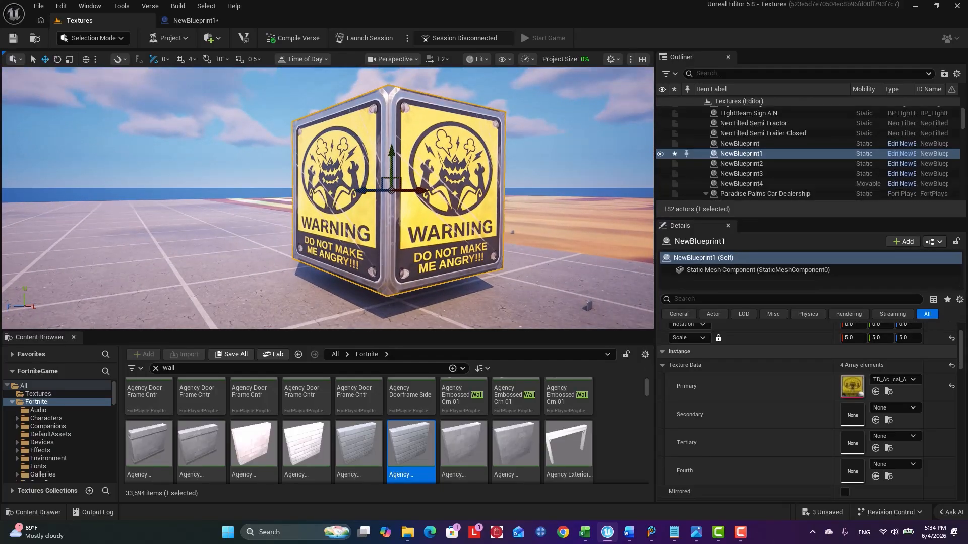
{"action": "right_click", "coordinate": [858, 382]}
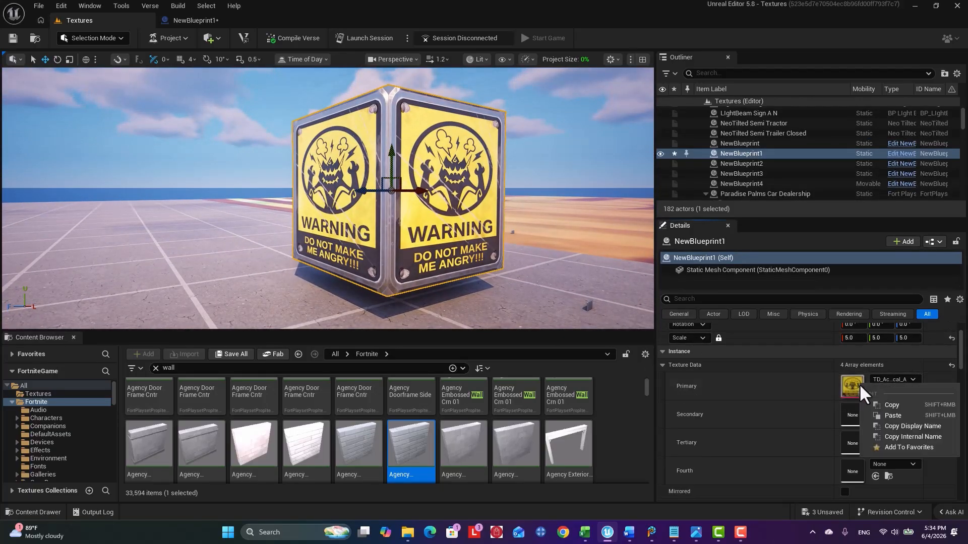
{"action": "left_click", "coordinate": [891, 413]}
{"action": "key", "text": "w"}
{"action": "right_click_drag", "start_coordinate": [328, 198], "coordinate": [407, 192]}
{"action": "key", "text": "s"}
{"action": "key", "text": "w"}
{"action": "key", "text": "d"}
{"action": "key", "text": "s"}
{"action": "key", "text": "a"}
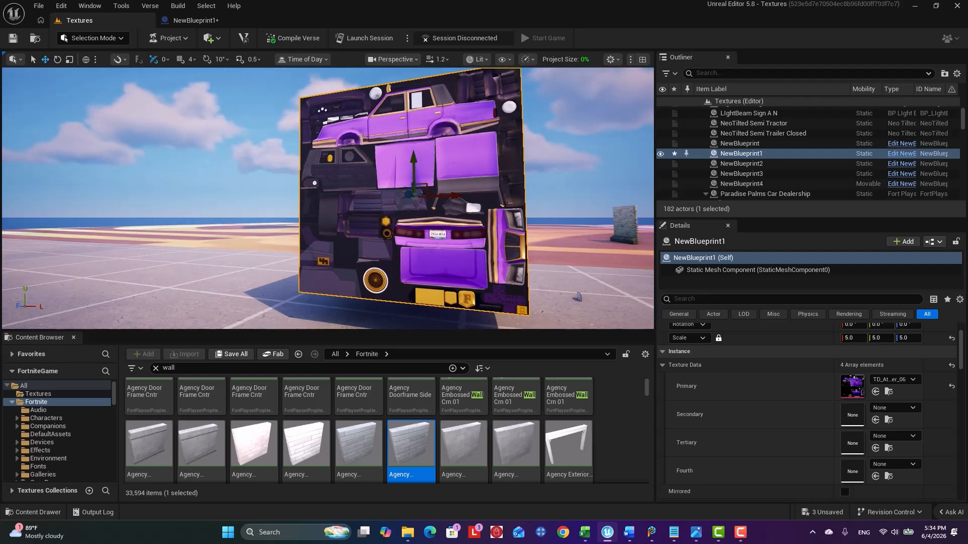
Select the Asteria Commerce SidewalkSign C F and copy its Primary texture data
{"action": "right_click_drag", "start_coordinate": [406, 192], "coordinate": [625, 258]}
{"action": "key", "text": "w"}
{"action": "right_click_drag", "start_coordinate": [430, 246], "coordinate": [433, 246]}
{"action": "key", "text": "s"}
{"action": "left_click", "coordinate": [422, 225]}
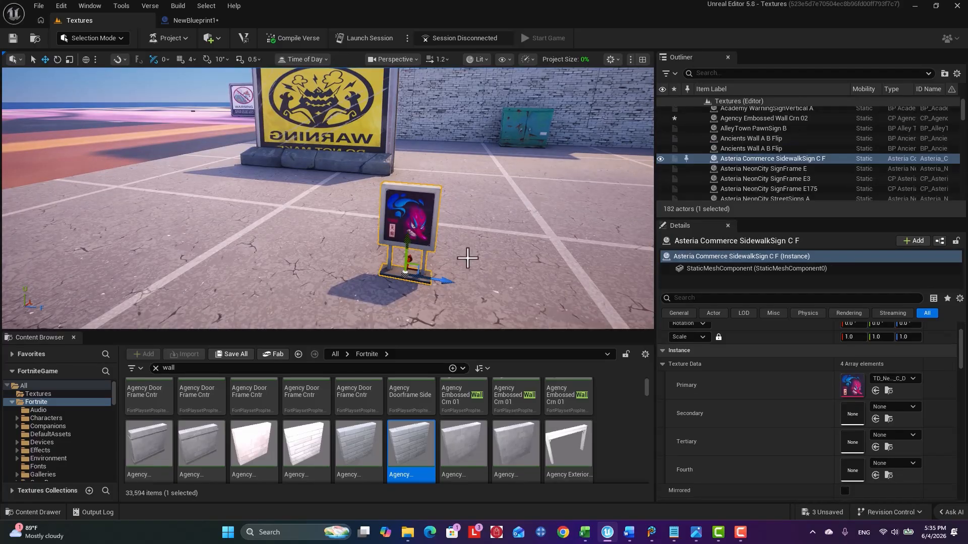
{"action": "right_click", "coordinate": [853, 388]}
{"action": "left_click", "coordinate": [886, 406]}
Try to paste the sidewalk sign's texture data into the NewBlueprint1 cube's Primary Texture Data slot
{"action": "right_click_drag", "start_coordinate": [530, 234], "coordinate": [272, 197]}
{"action": "left_click", "coordinate": [531, 233]}
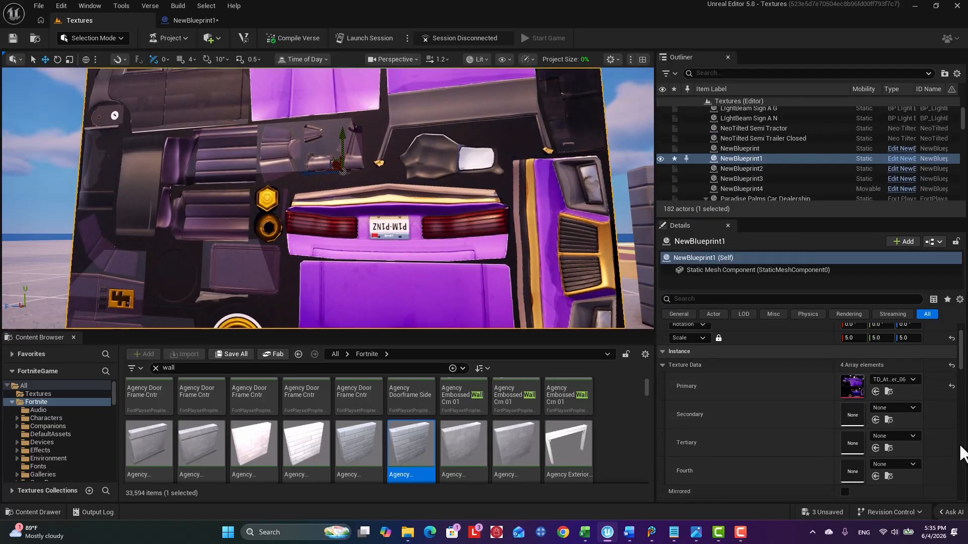
{"action": "right_click", "coordinate": [852, 383]}
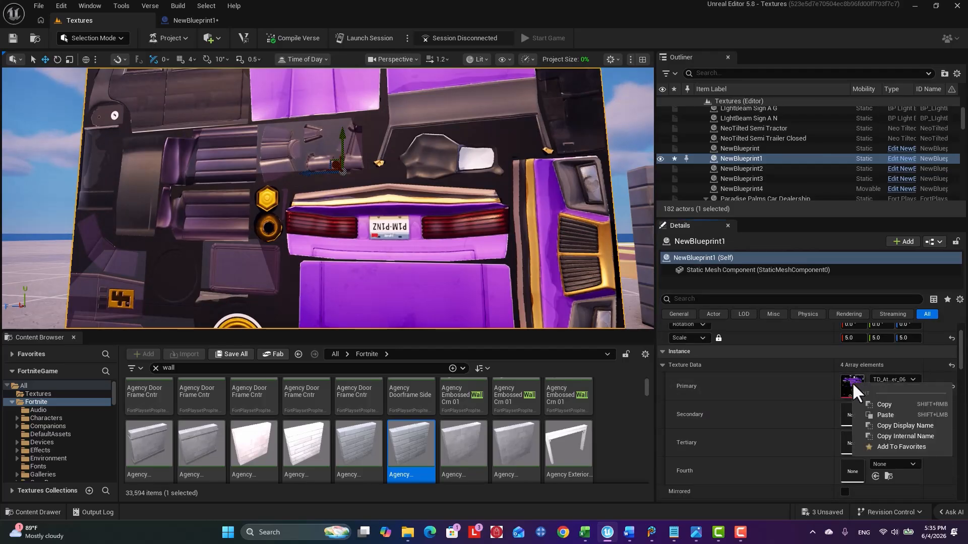
{"action": "left_click", "coordinate": [885, 417]}
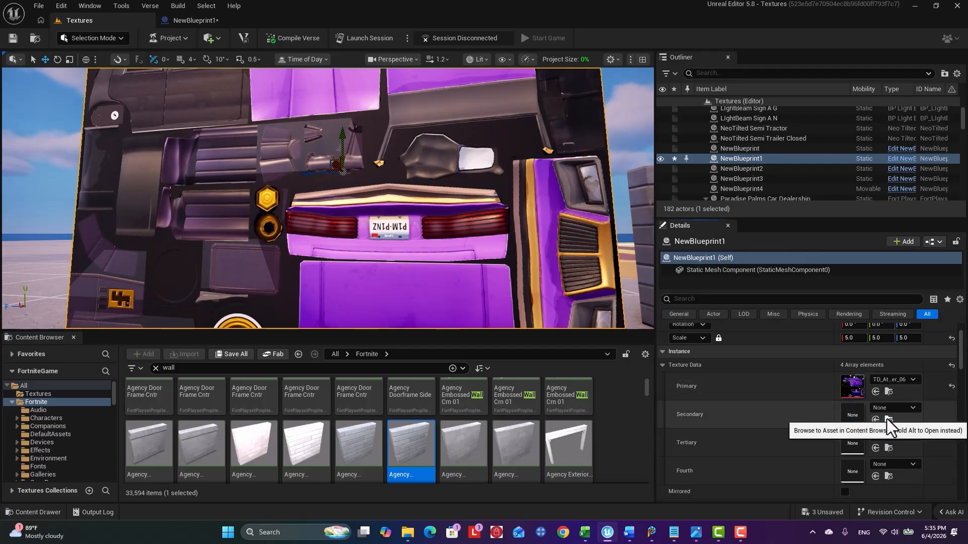
{"action": "right_click", "coordinate": [845, 386]}
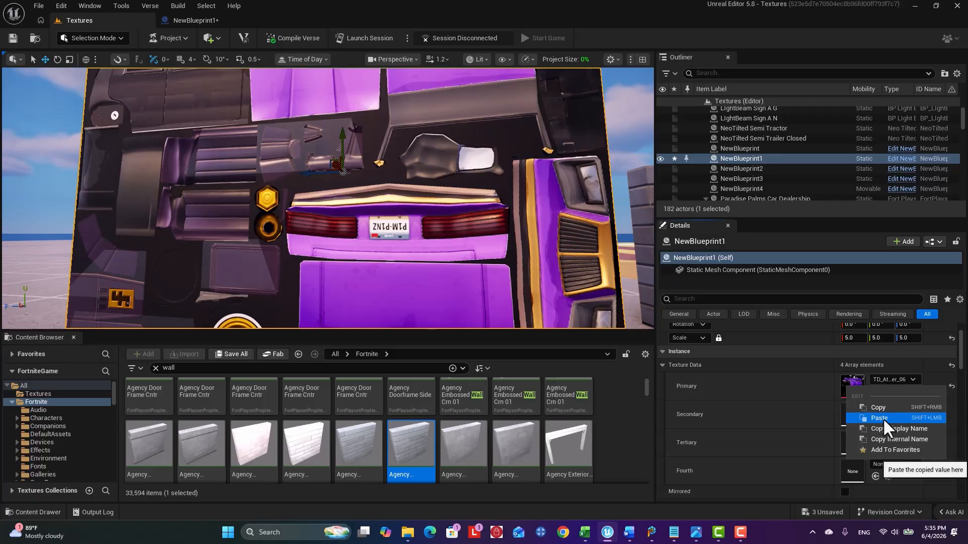
{"action": "left_click", "coordinate": [882, 418]}
{"action": "right_click", "coordinate": [859, 387]}
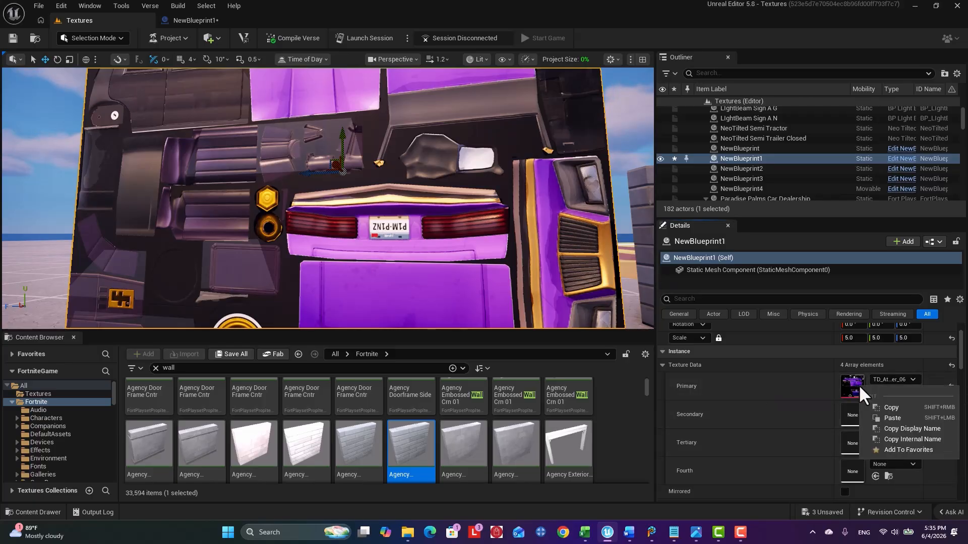
{"action": "left_click", "coordinate": [886, 422]}
Select the mirrored Ancients Wall A B Flip showing the yellow warning texture and copy its Primary texture data
{"action": "right_click_drag", "start_coordinate": [513, 243], "coordinate": [650, 252]}
{"action": "right_click_drag", "start_coordinate": [328, 198], "coordinate": [363, 204]}
{"action": "key", "text": "w"}
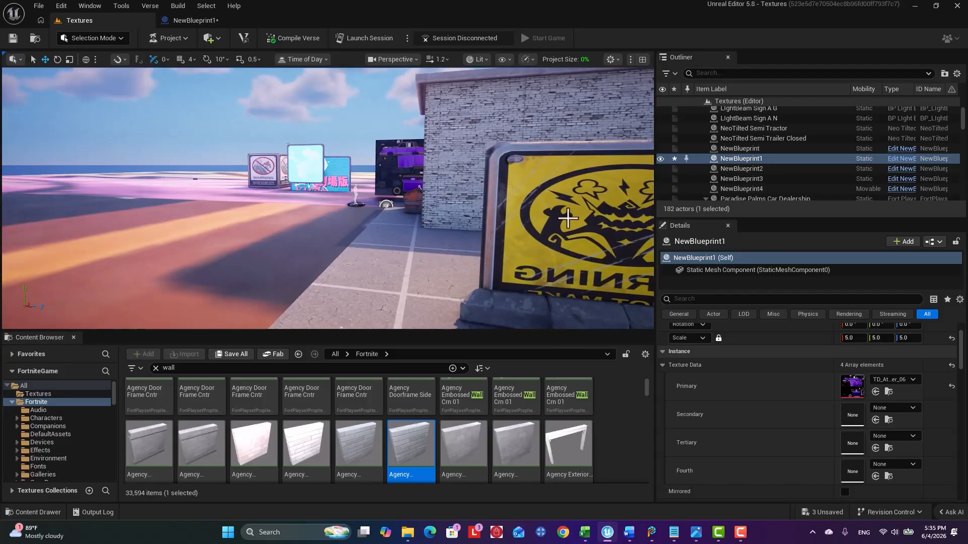
{"action": "left_click", "coordinate": [569, 218]}
{"action": "scroll", "coordinate": [841, 392], "scroll_direction": "up", "scroll_amount": 1}
{"action": "right_click", "coordinate": [846, 390]}
{"action": "left_click", "coordinate": [885, 411]}
Paste the warning sign texture data into the Primary slot of the brick-textured Ancients Wall A B Flip and view the whole wall
{"action": "right_click_drag", "start_coordinate": [419, 187], "coordinate": [6, 233]}
{"action": "key", "text": "w"}
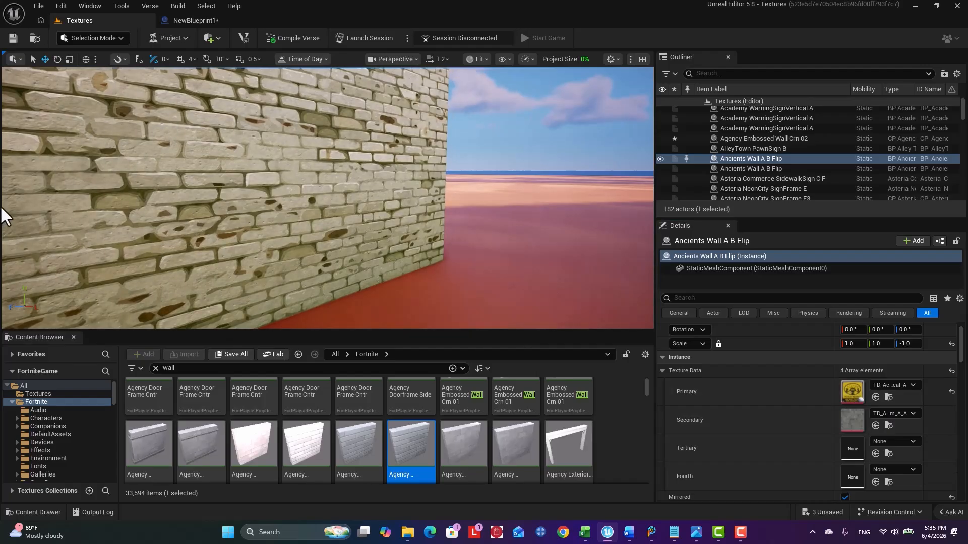
{"action": "right_click_drag", "start_coordinate": [162, 187], "coordinate": [399, 206]}
{"action": "left_click", "coordinate": [399, 206]}
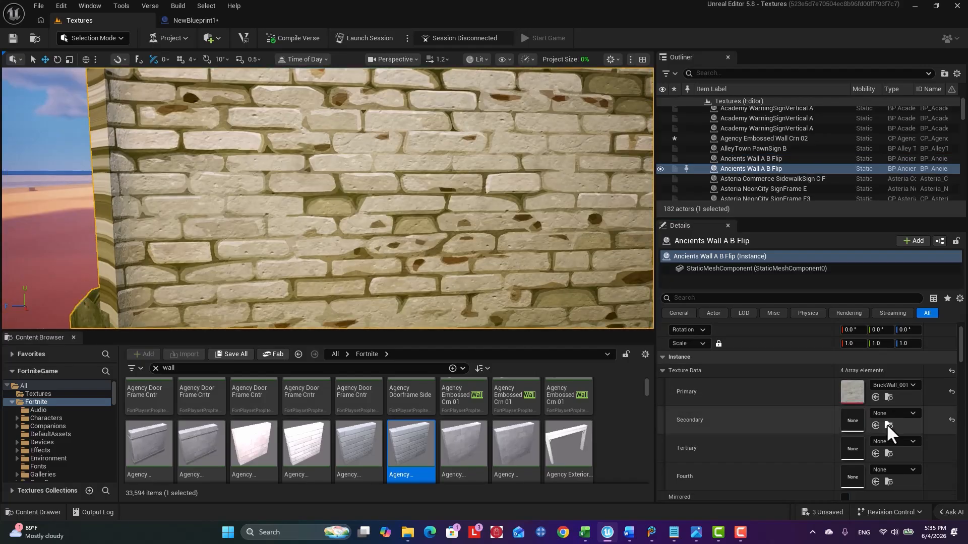
{"action": "right_click", "coordinate": [849, 395]}
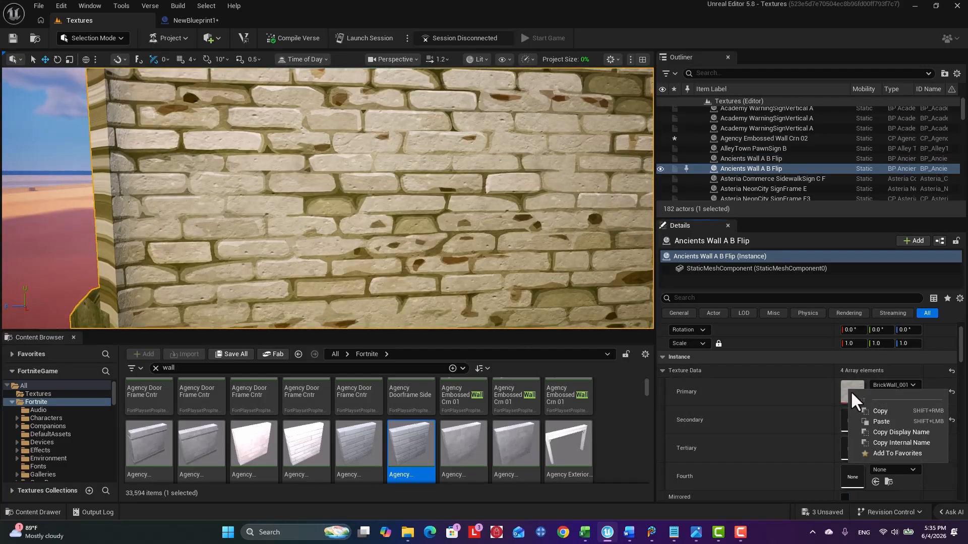
{"action": "left_click", "coordinate": [887, 428]}
{"action": "scroll", "coordinate": [536, 230], "scroll_direction": "down", "scroll_amount": 5}
{"action": "right_click_drag", "start_coordinate": [207, 169], "coordinate": [463, 132]}
{"action": "key", "text": "w"}
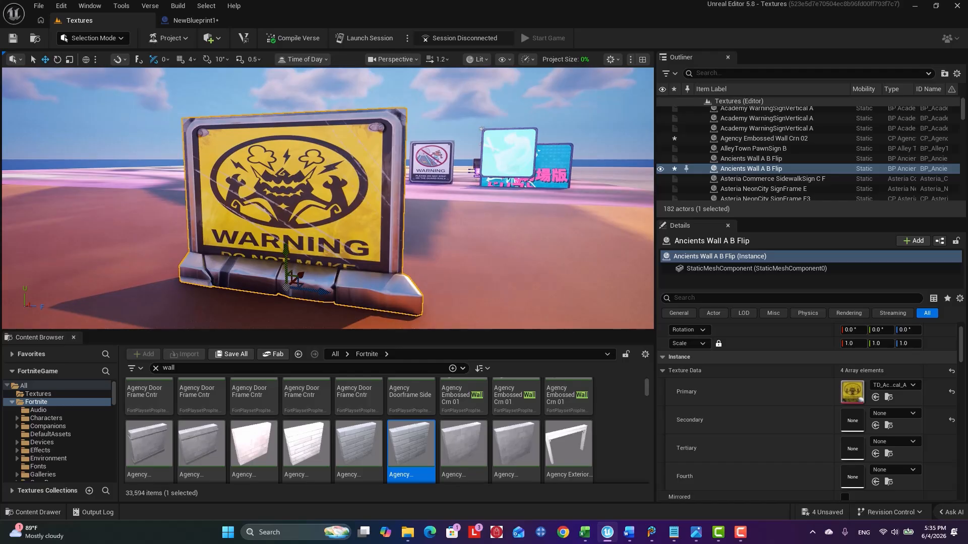
{"action": "right_click_drag", "start_coordinate": [206, 168], "coordinate": [206, 169]}
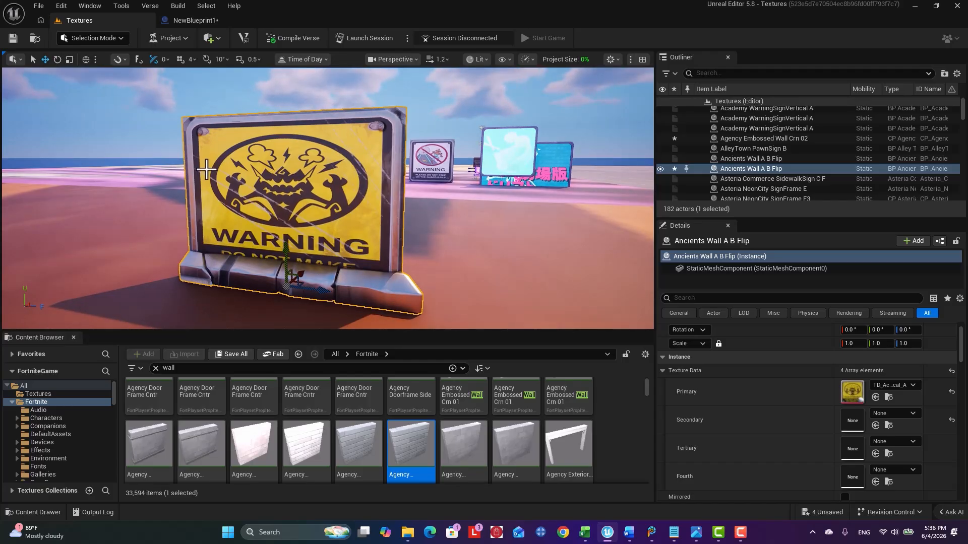